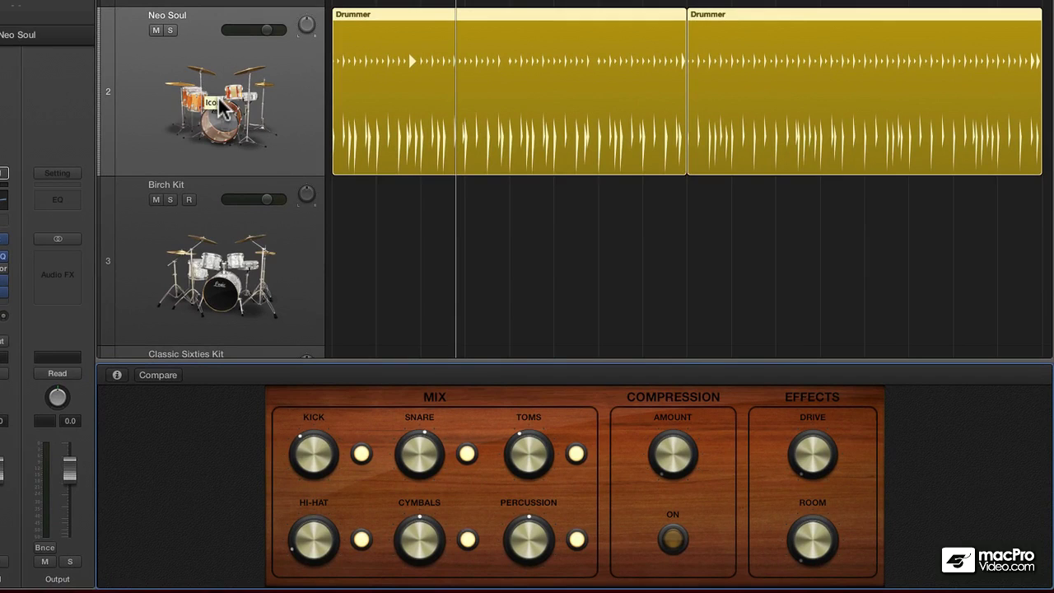
Step: Hide the drum kit's mix controls and show the Drummer Editor with the Lay it Down preset
key("b")
key("b")
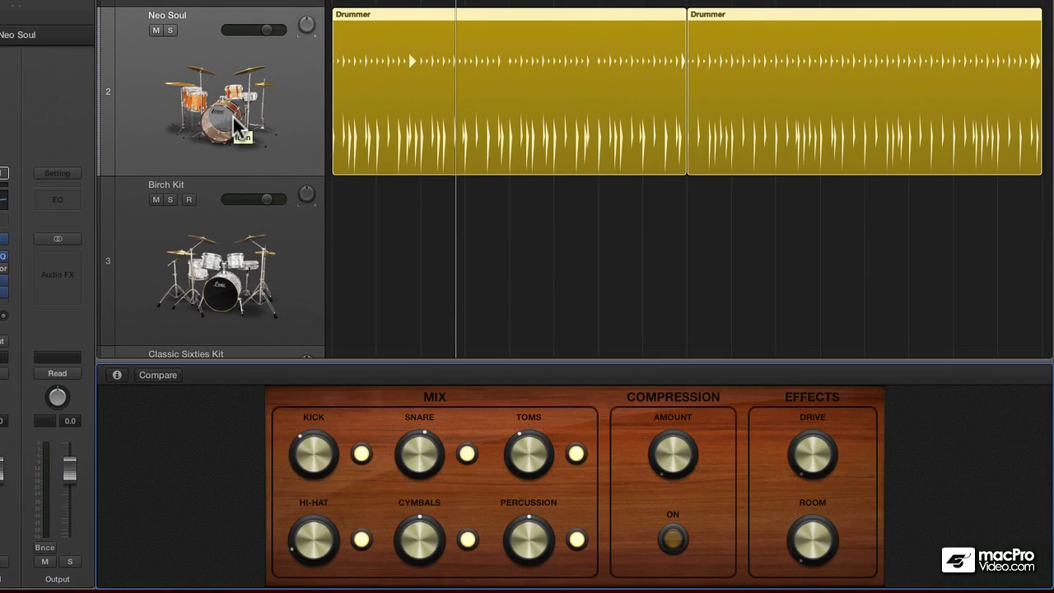
left_click(467, 455)
key("e")
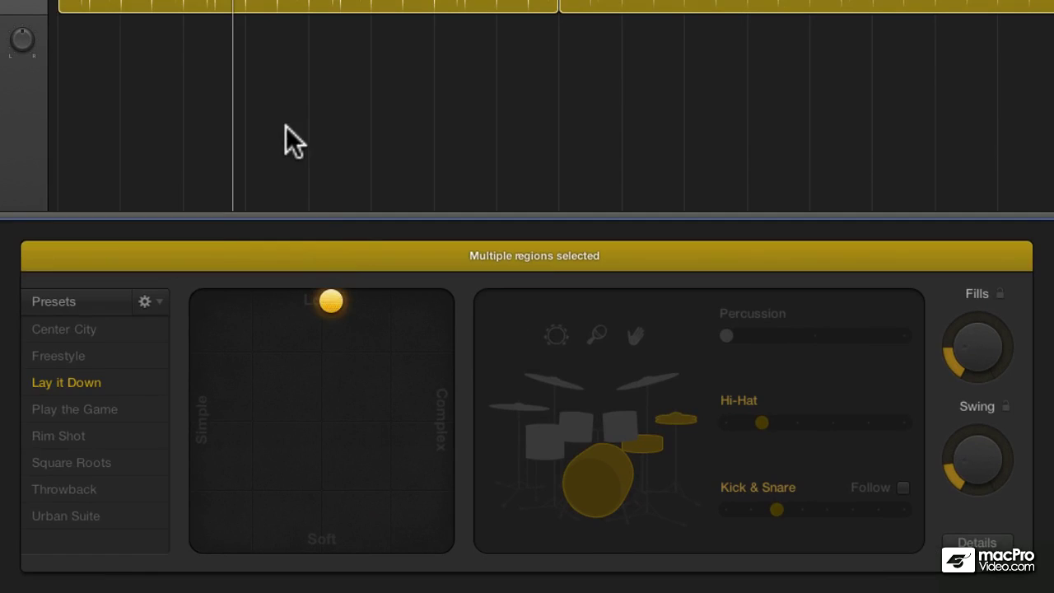
Step: Play the first Drummer region's Lay it Down groove, then return the playhead to bar 1
left_click(286, 7)
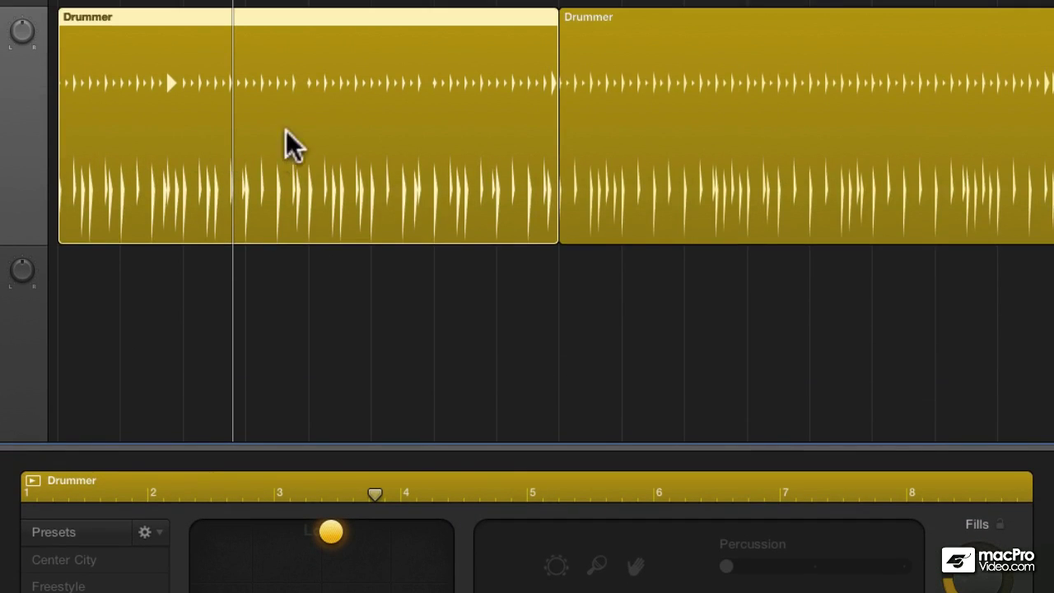
key("space")
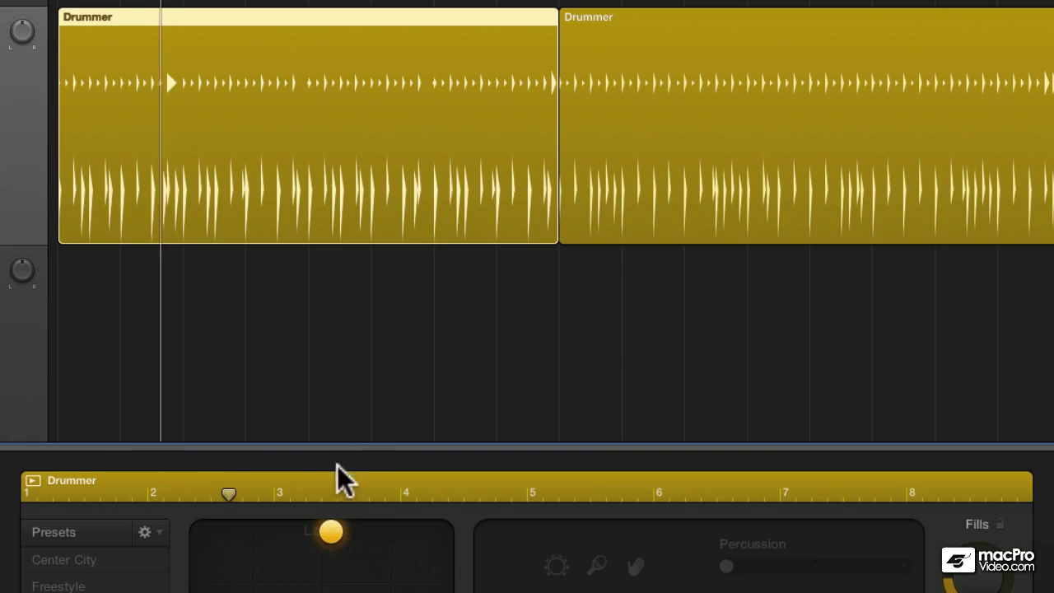
key("space")
key("Return")
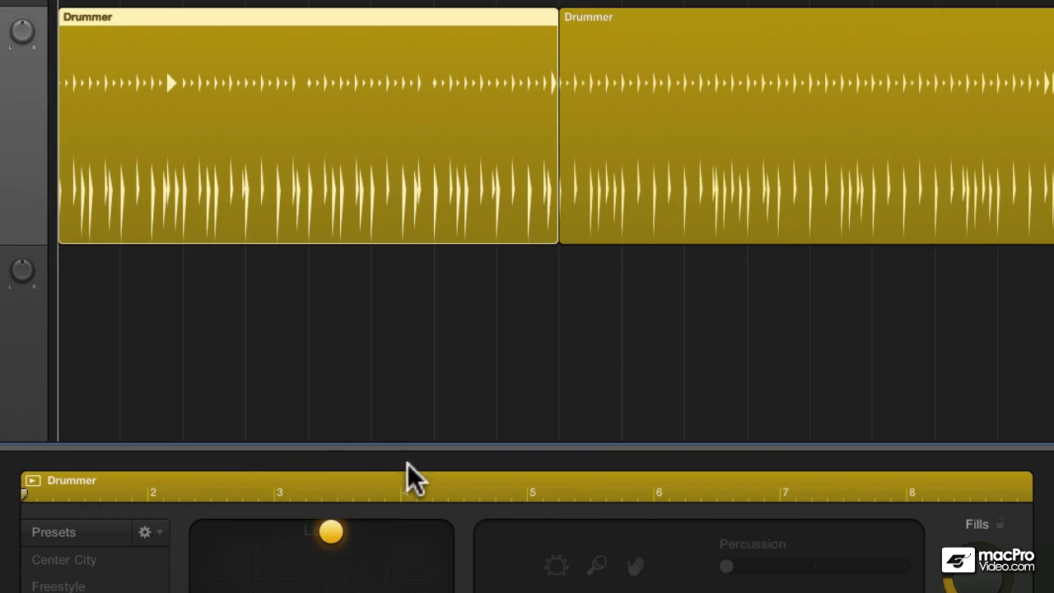
Step: Reselect only the first Drummer region so the editor shows it alone
left_click_drag(377, 343, 723, 180)
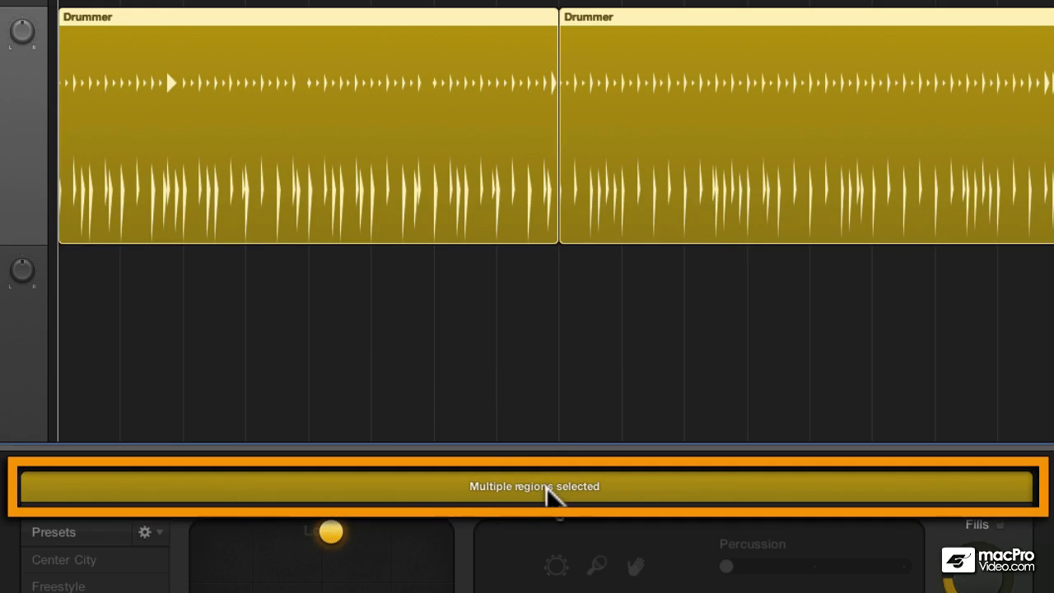
left_click(461, 343)
left_click(366, 181)
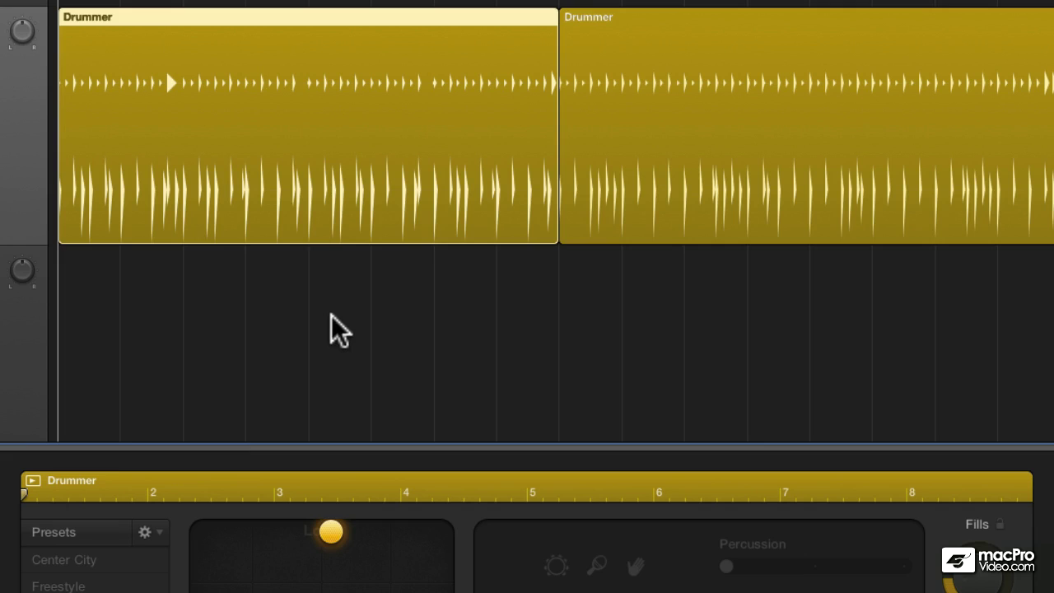
Step: Attempt a split of the first Drummer region at bar 5, then undo it
left_click(301, 144, "super")
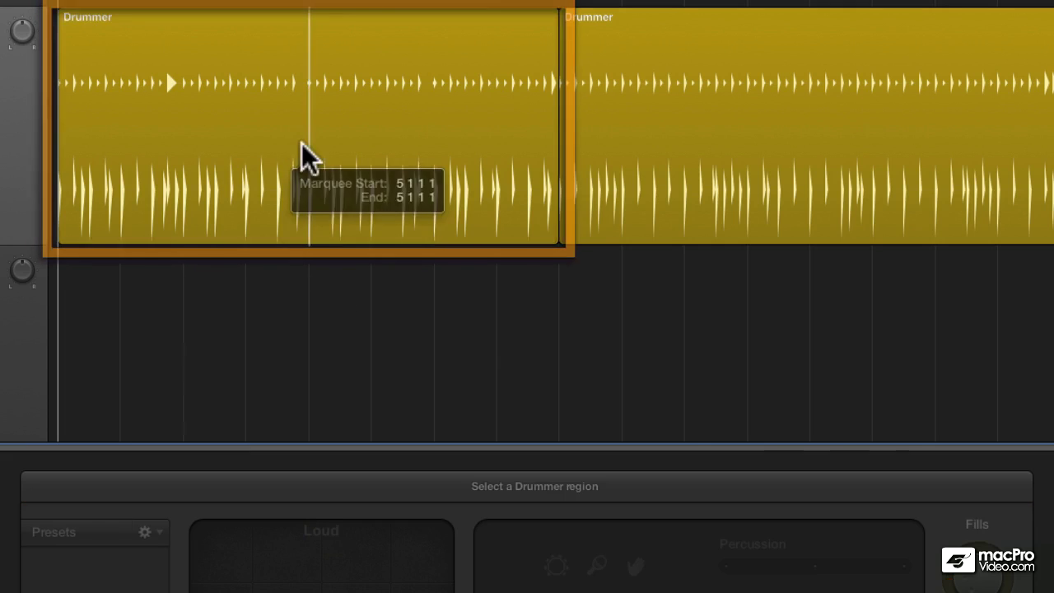
left_click(301, 152)
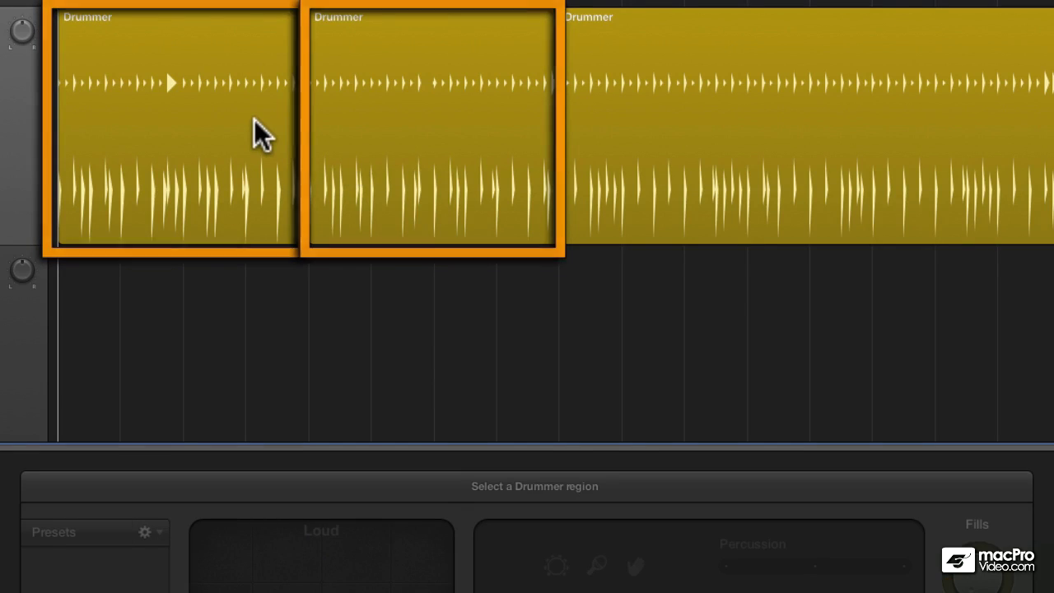
key("t")
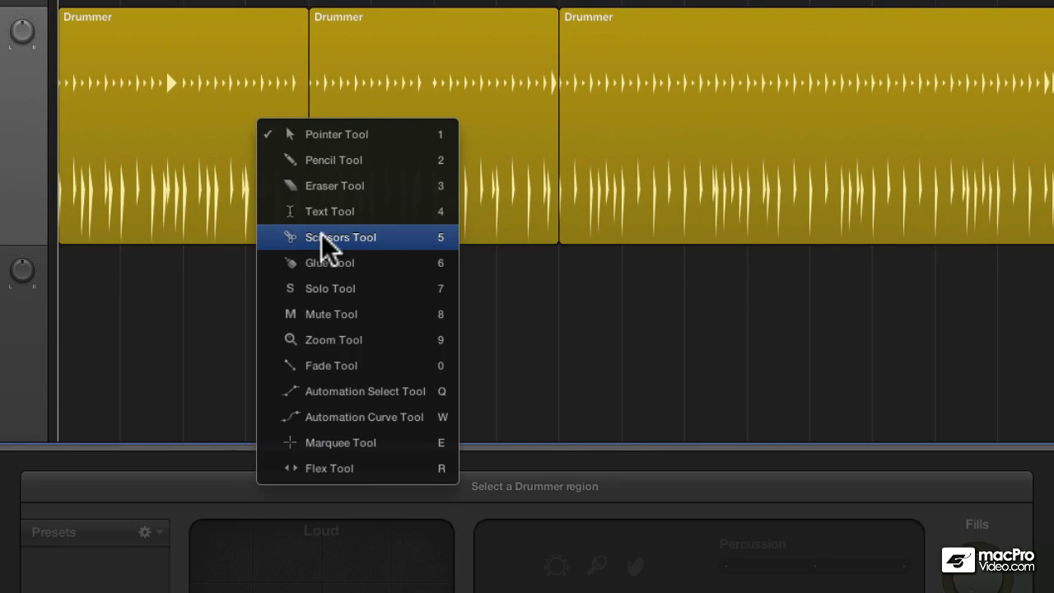
left_click(321, 234)
key("super+z")
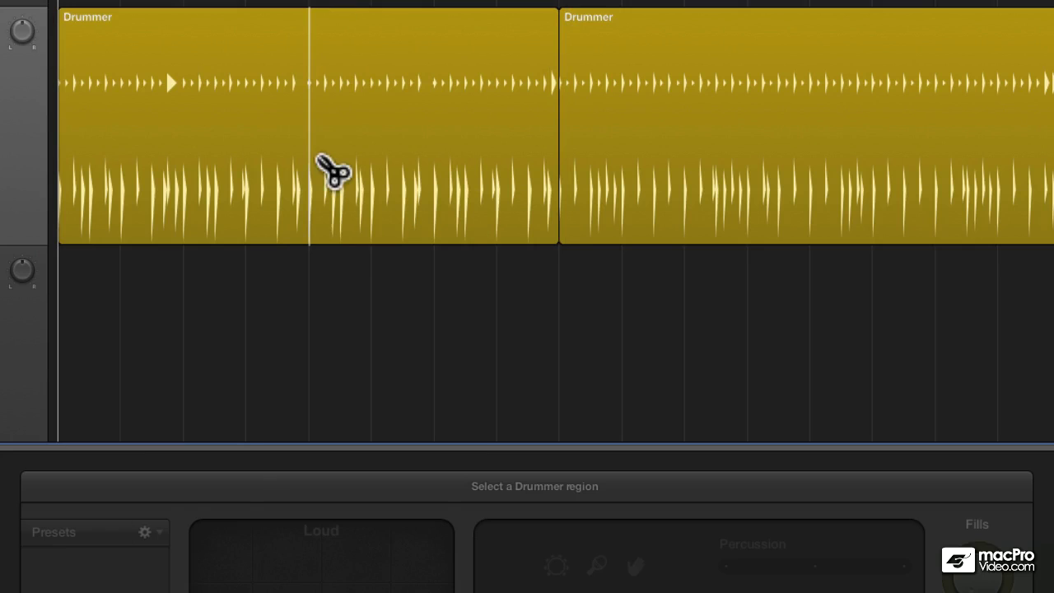
Step: Cut the region at bar 5 with the Scissors tool, back to Pointer, and check both halves
left_click(325, 142)
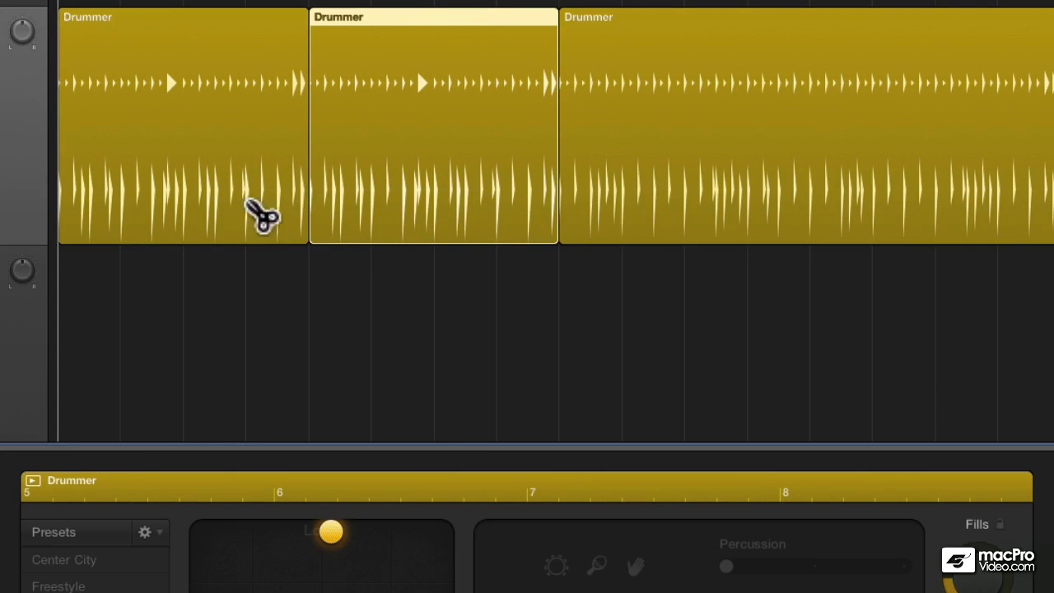
key("t")
left_click(349, 231)
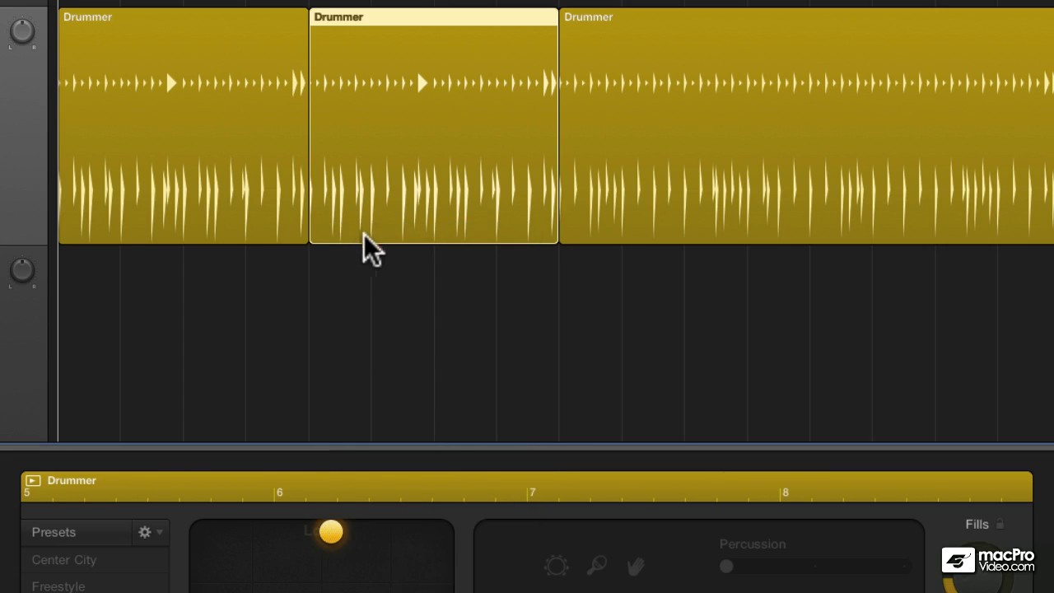
left_click(218, 195)
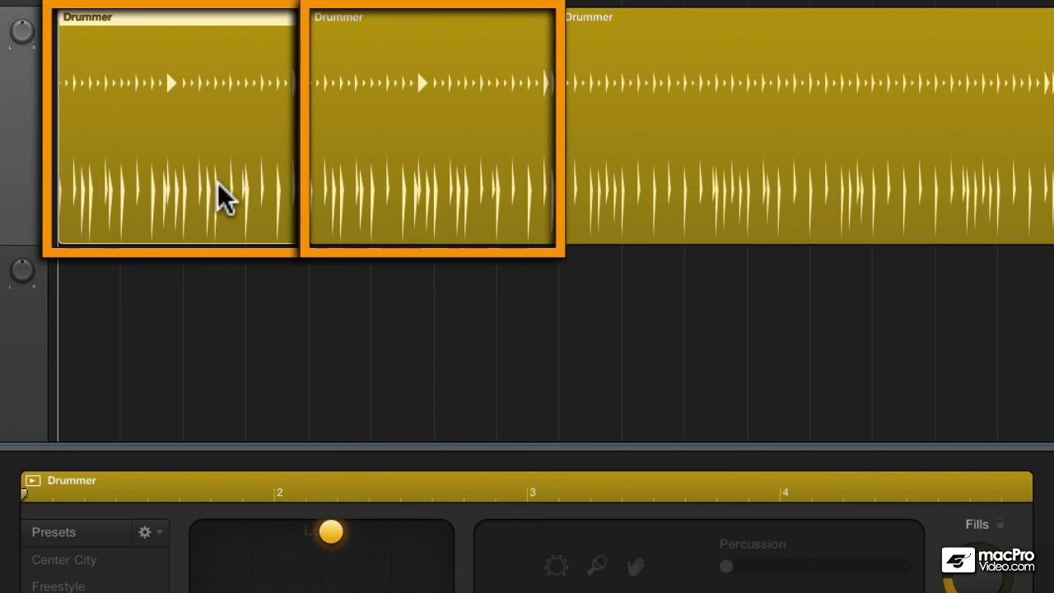
left_click(431, 172)
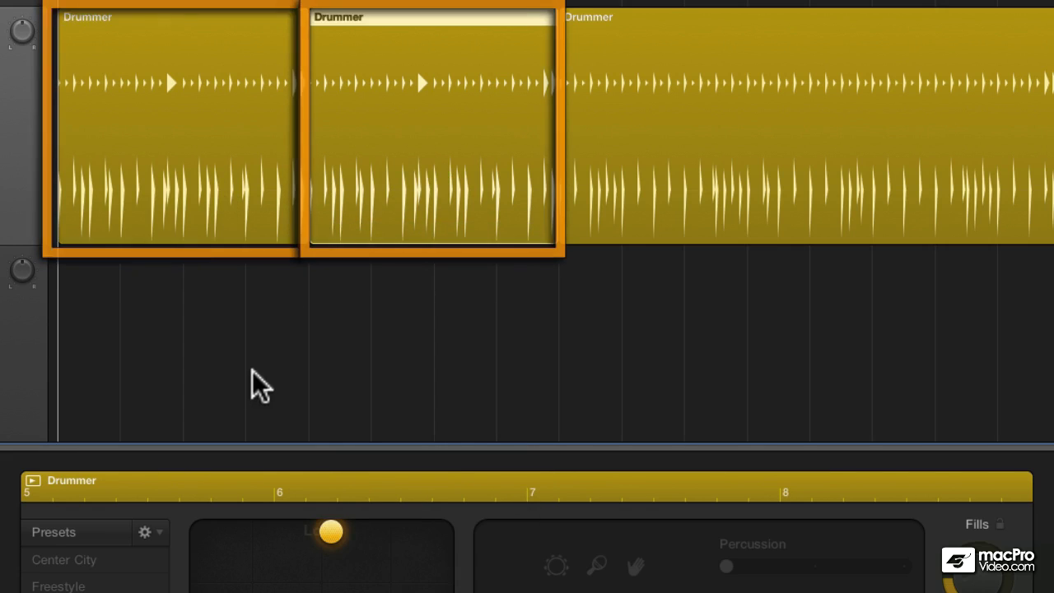
left_click(142, 68)
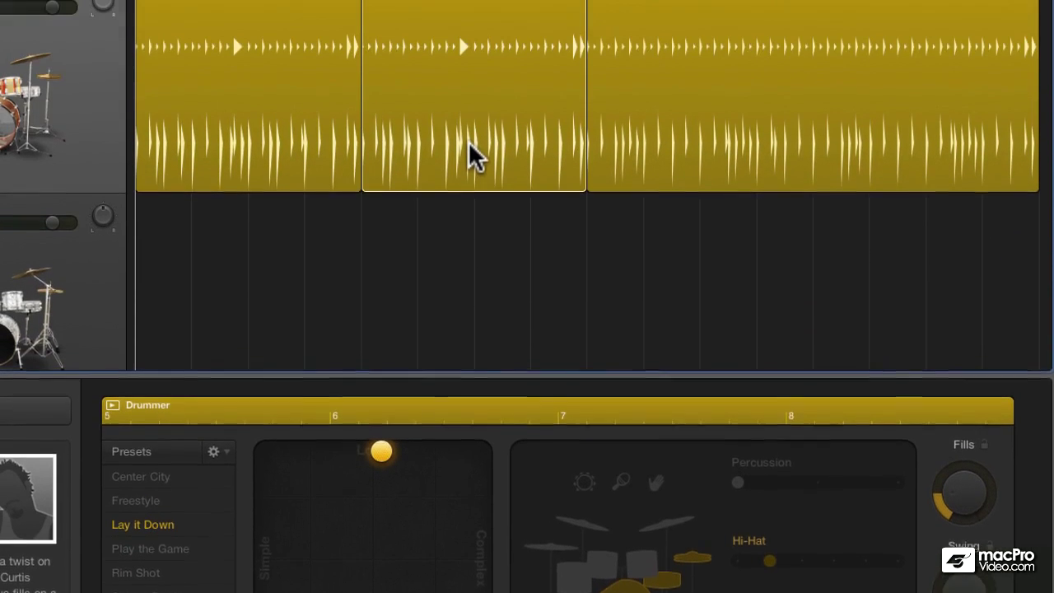
Step: Move the second region's XY-pad puck toward Complex and Soft, then play it back
left_click(473, 29)
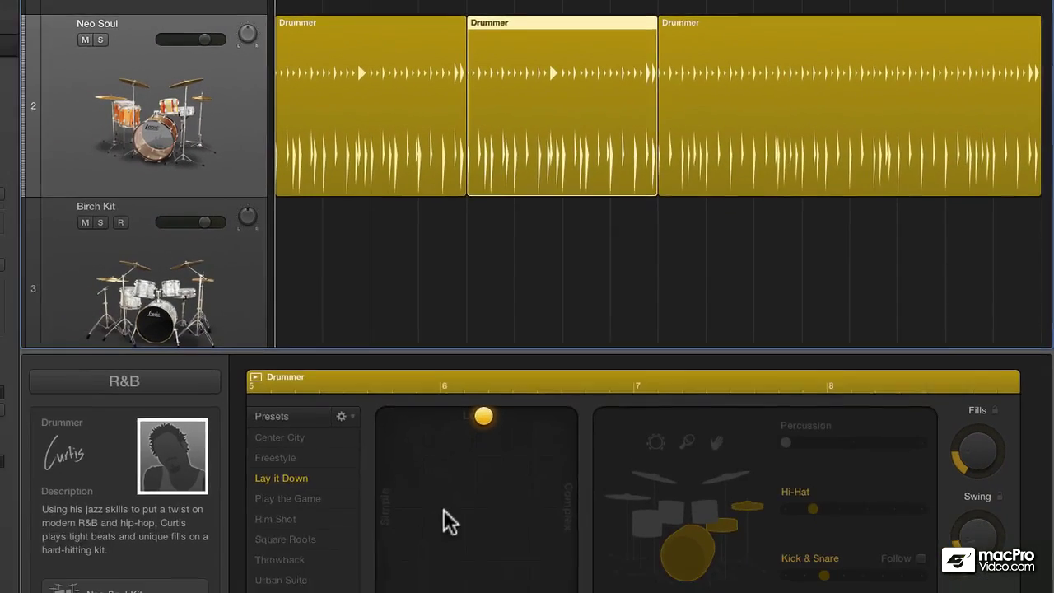
left_click_drag(443, 509, 533, 516)
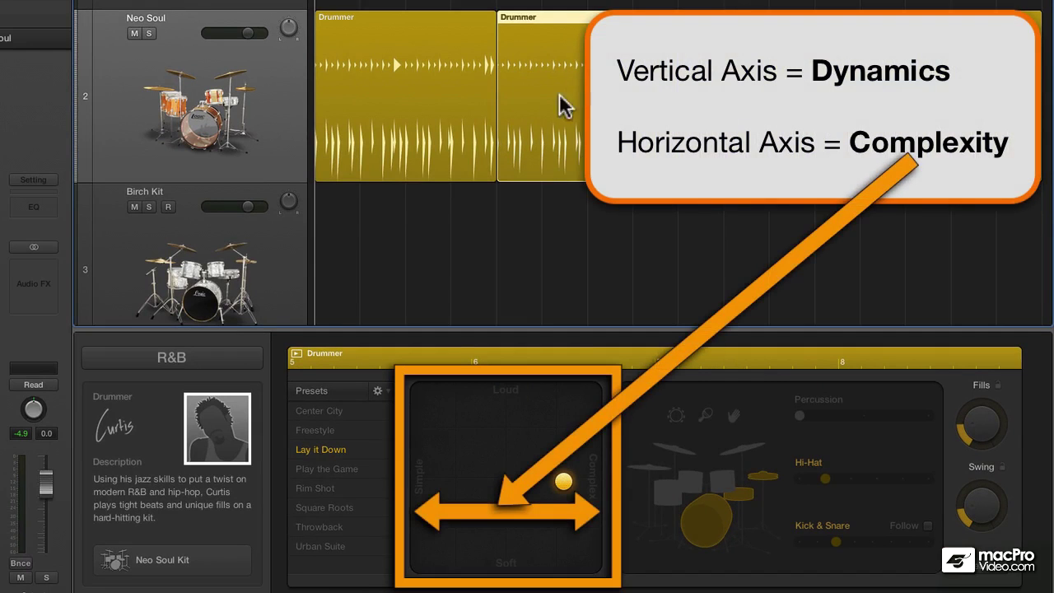
key("space")
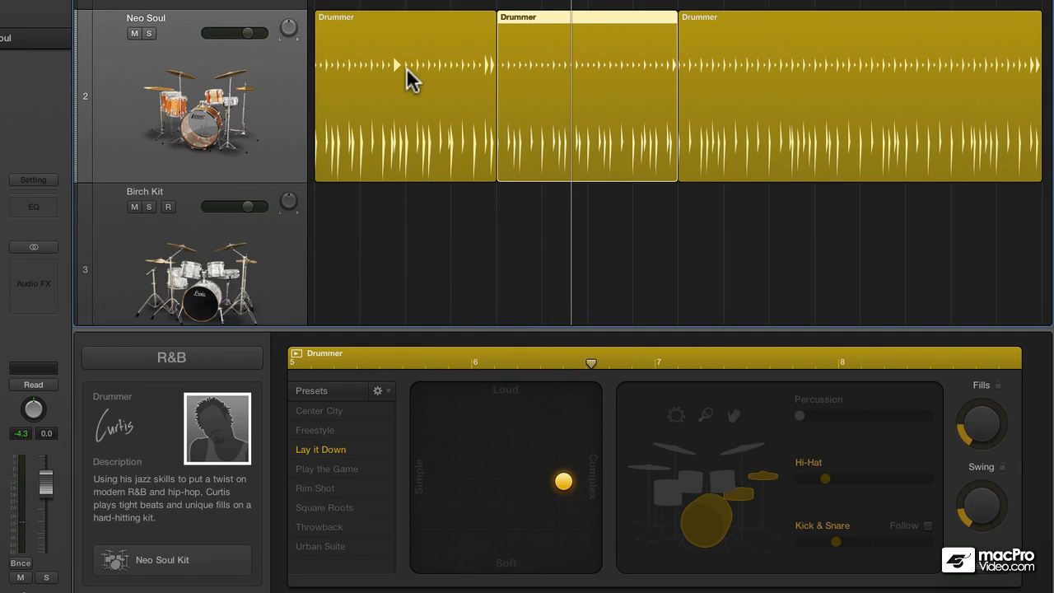
Step: Cut the first Drummer region at bar 3 with the Scissors tool, then return to Pointer
key("t")
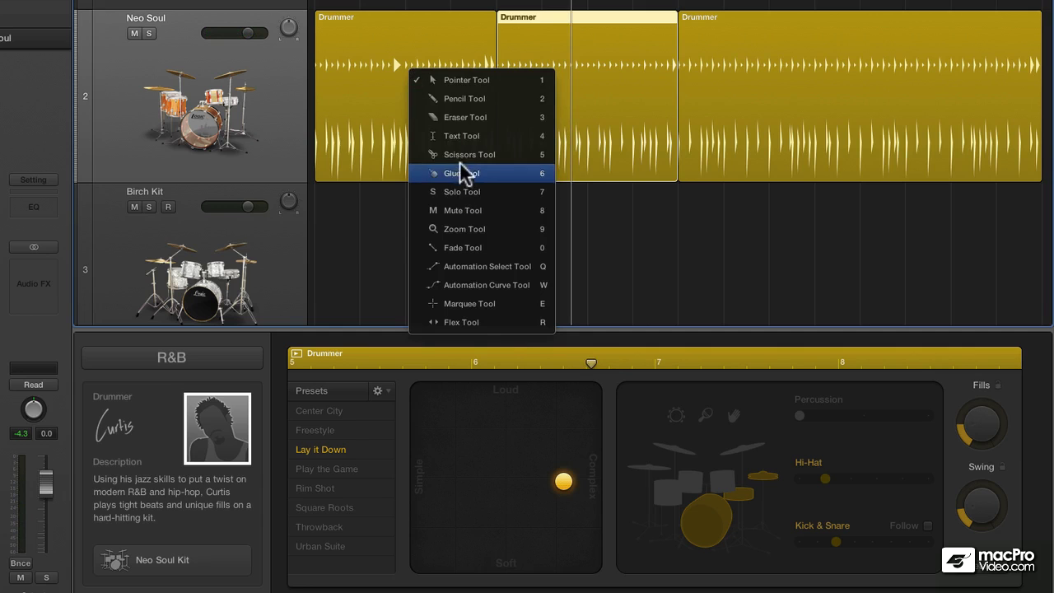
left_click(461, 155)
left_click(406, 134)
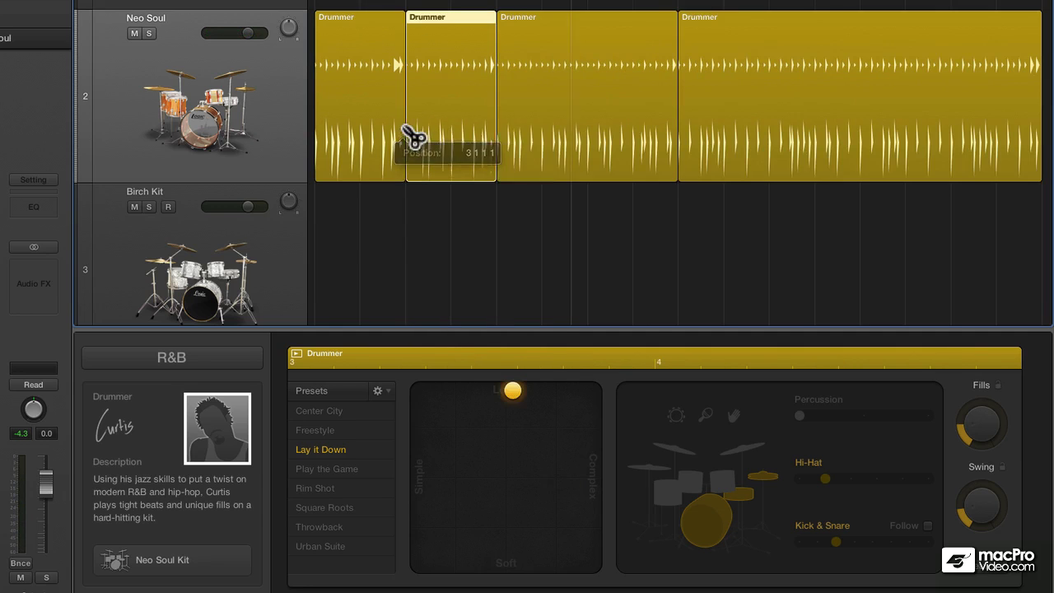
key("t")
left_click(449, 134)
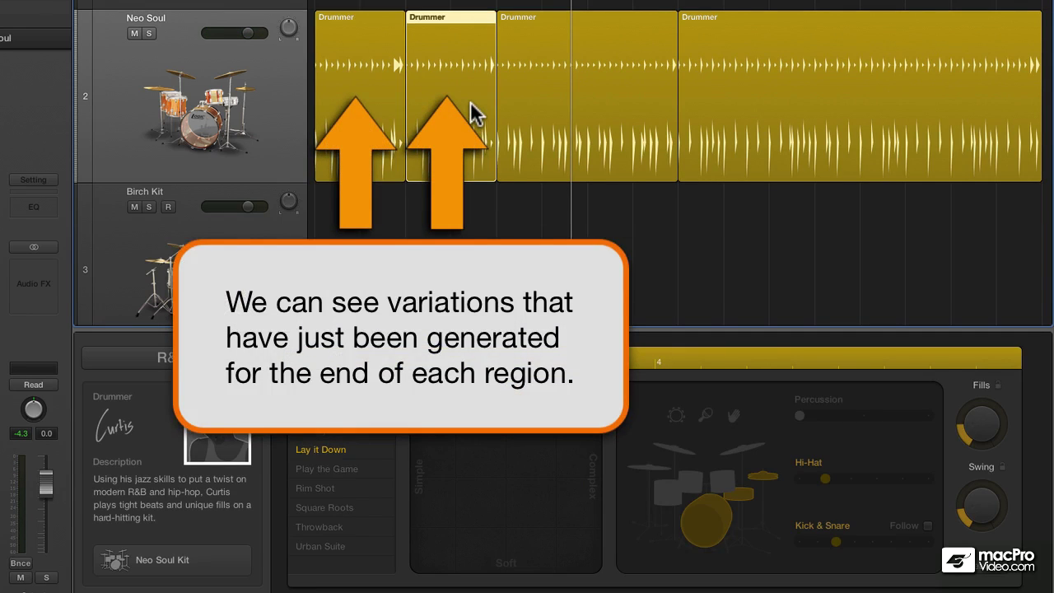
Step: Select each two-bar region in turn and play back the split regions
left_click(359, 98)
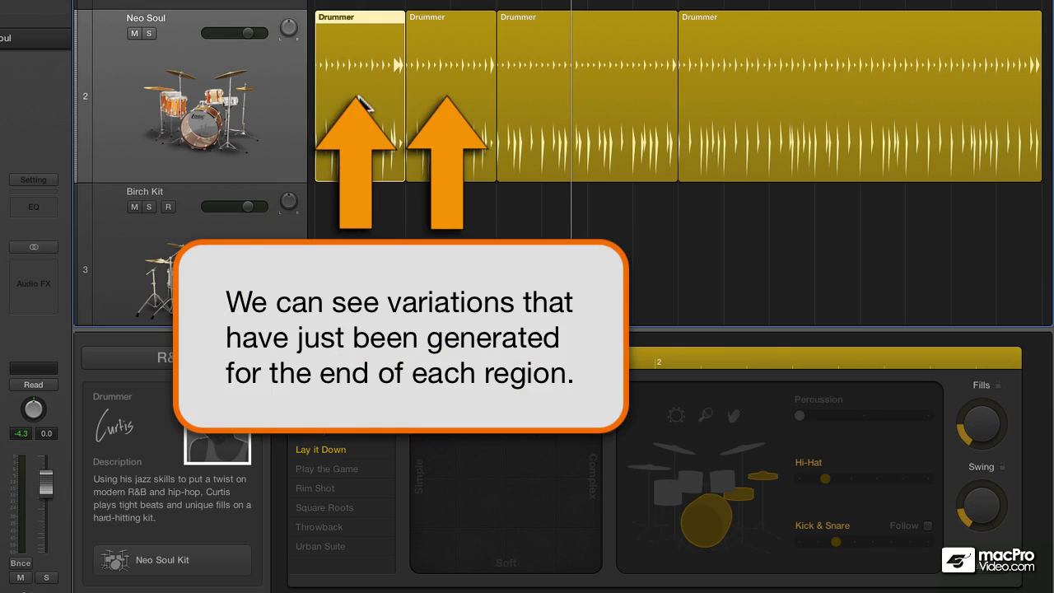
left_click(451, 63)
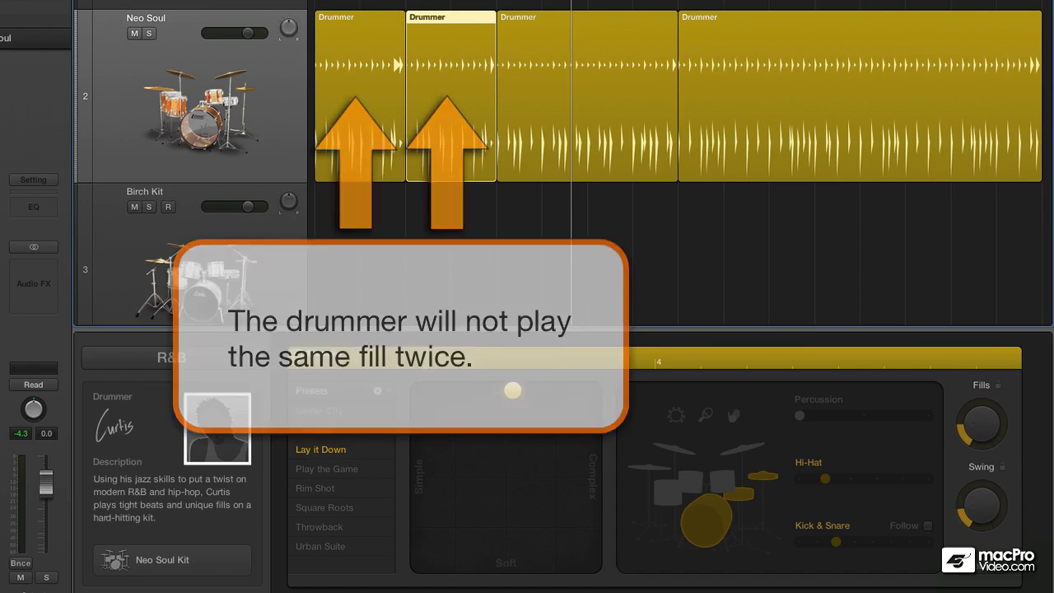
key("space")
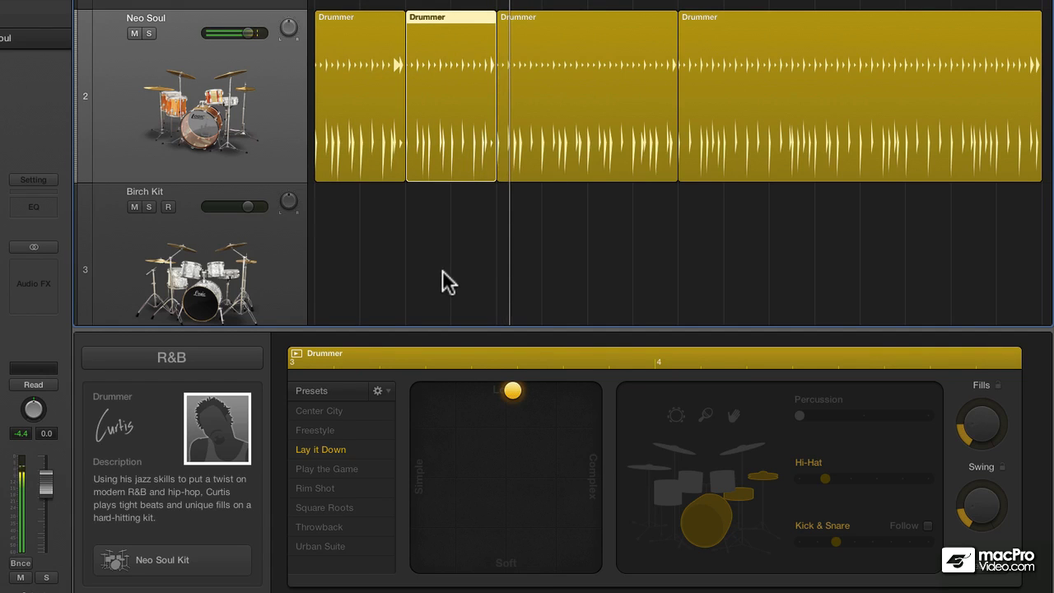
Step: Stop playback and drag the bar-3 region's XY-pad puck left toward Simple and down toward Soft
key("space")
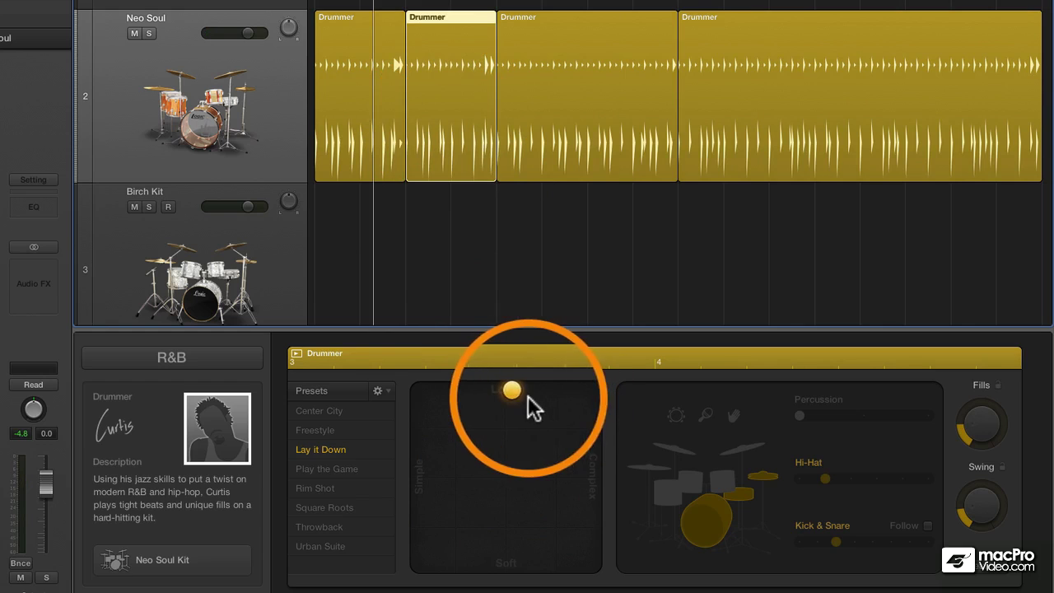
left_click_drag(500, 404, 445, 480)
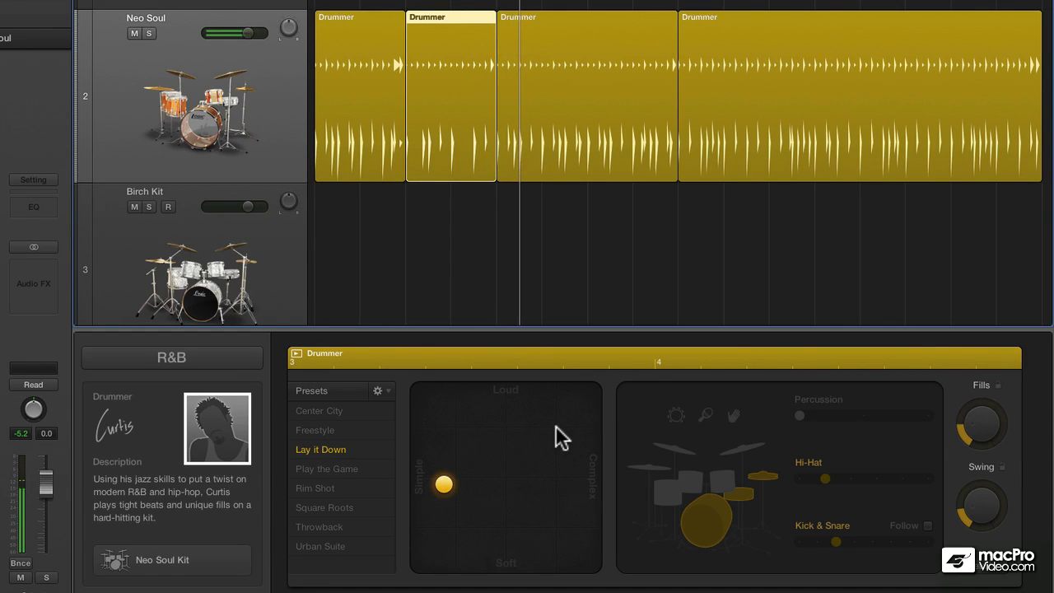
Step: Drag the opening region's XY-pad puck to Simple, below center, and play from bar 1
left_click(371, 134)
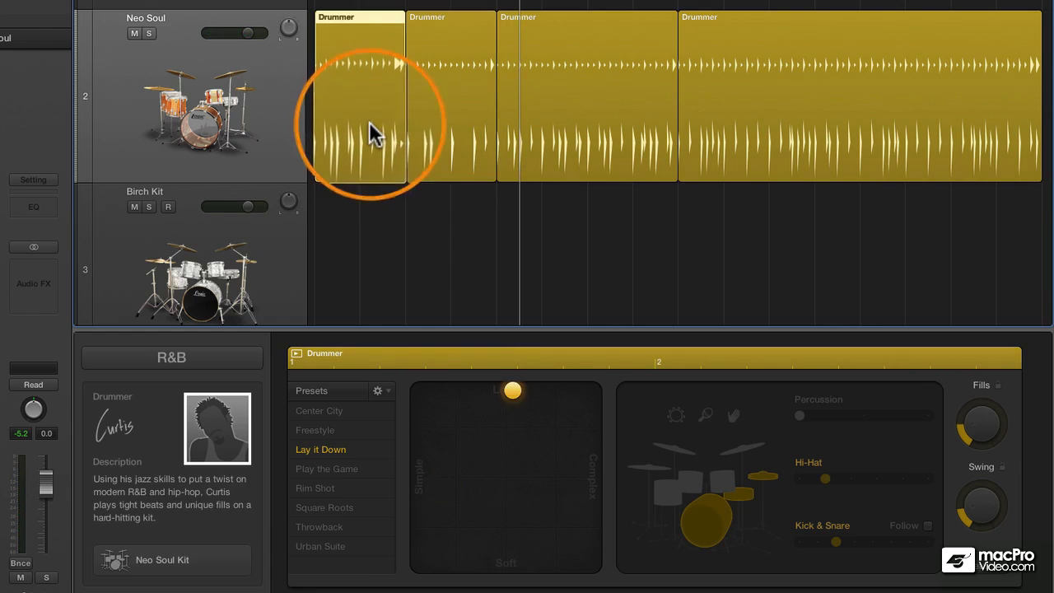
left_click_drag(512, 390, 437, 492)
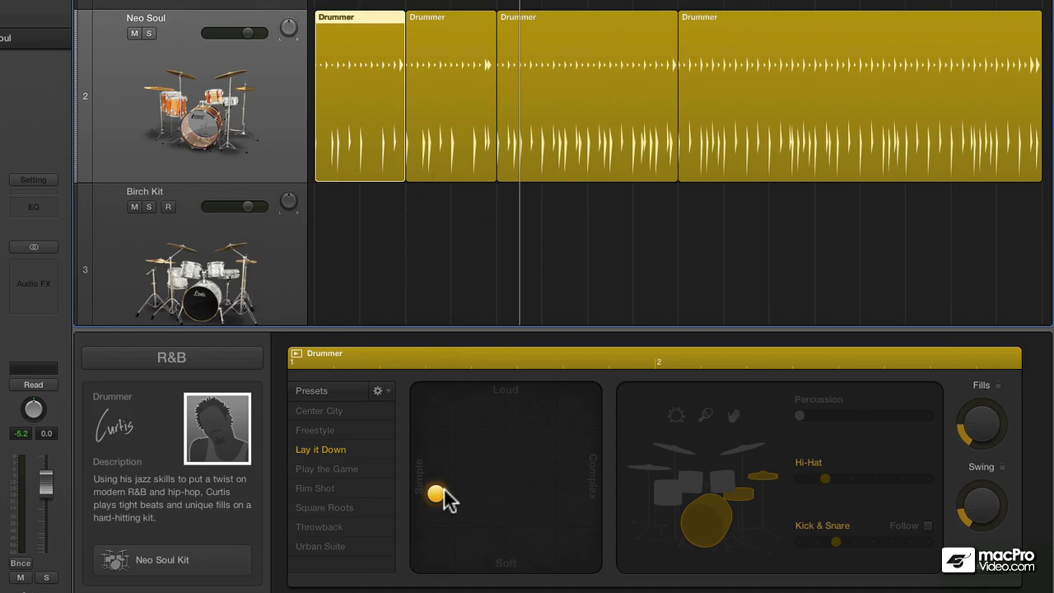
left_click(445, 491)
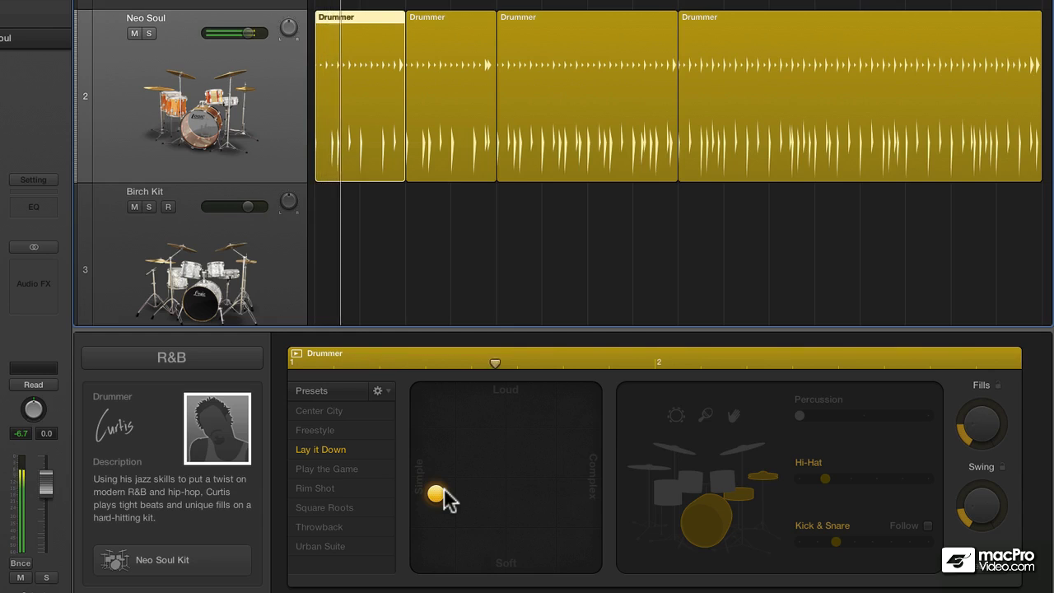